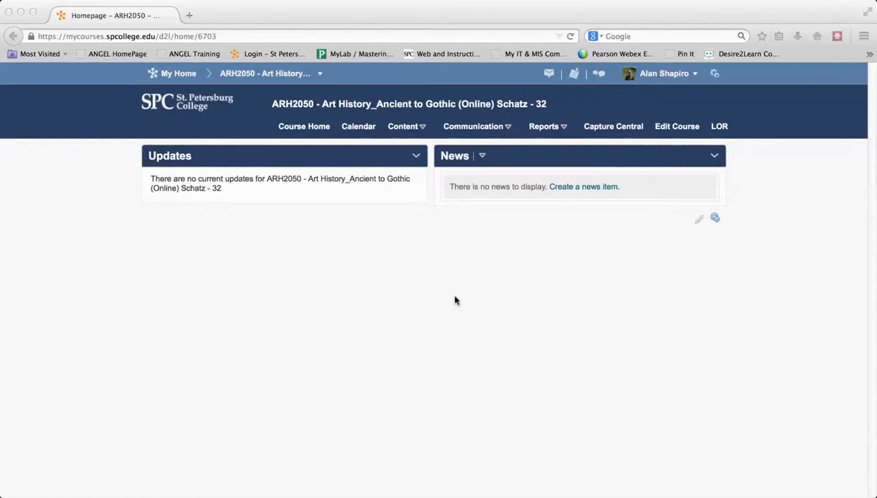
# - Open the CHAPTER 1—ART BEFORE HISTORY quiz in test banks vol 1 and review its details
pyautogui.click(416, 127)
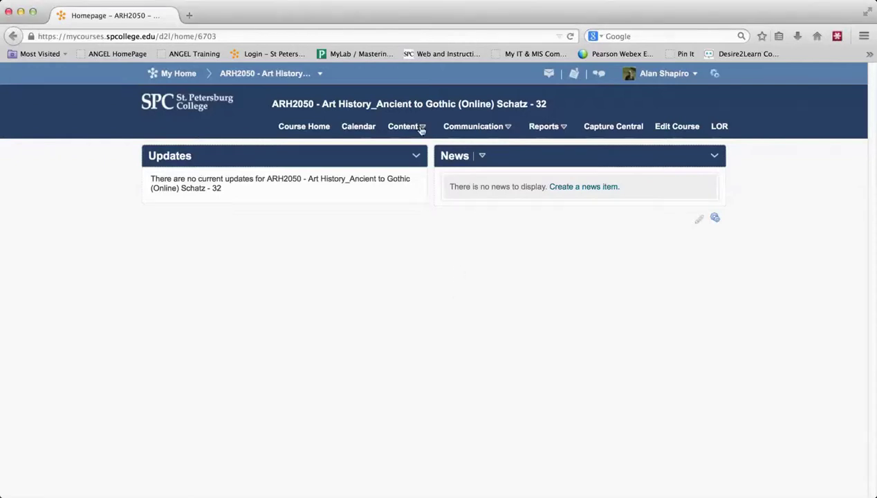
pyautogui.click(405, 148)
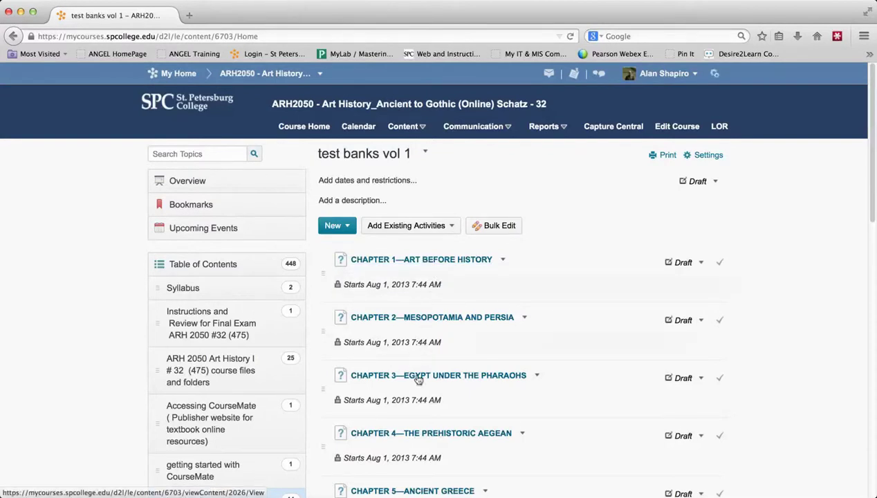
pyautogui.click(432, 265)
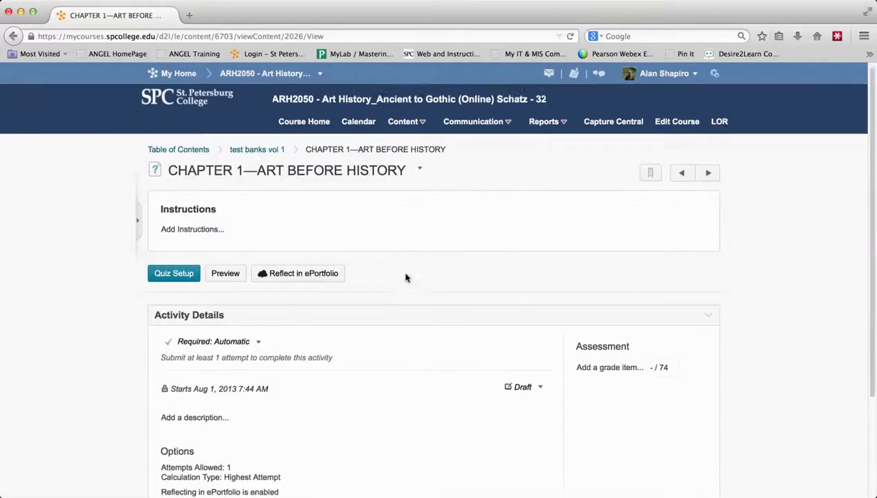
pyautogui.scroll(-4, 406, 278)
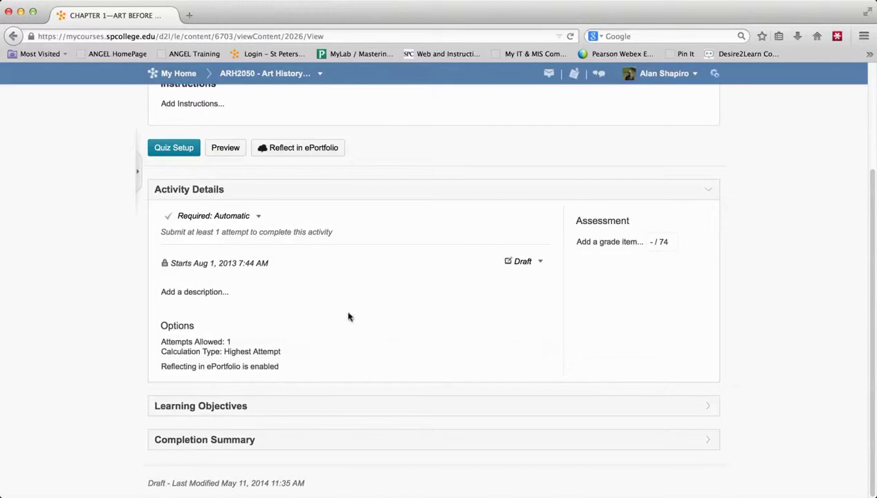
pyautogui.scroll(4, 664, 309)
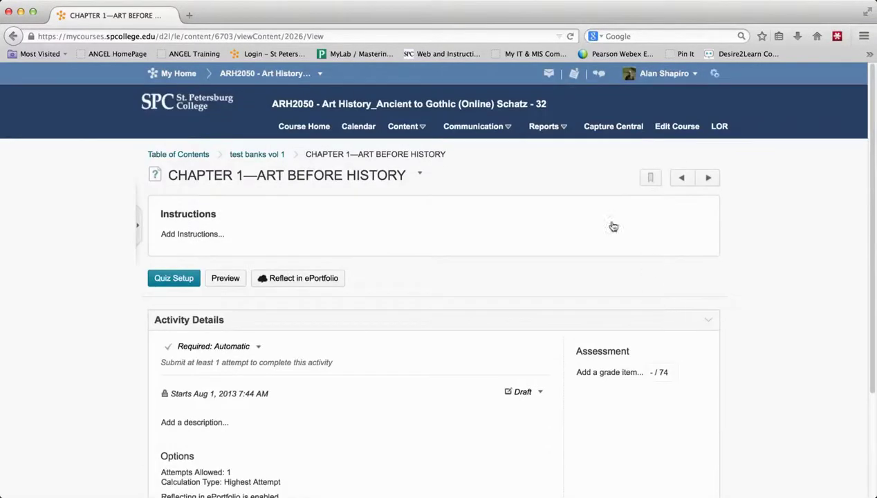
# - Go to Manage Quizzes, browse the course's quiz list, and open CHAPTER 1—ART BEFORE HISTORY for editing
pyautogui.click(419, 127)
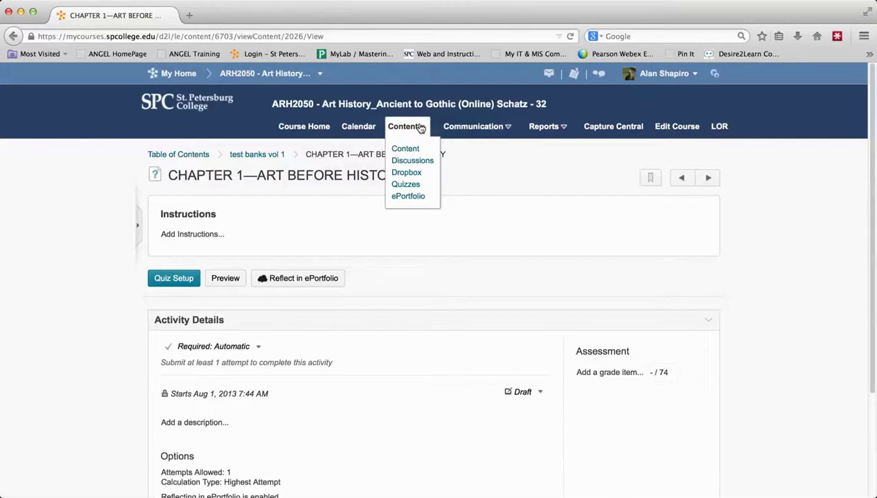
pyautogui.click(405, 186)
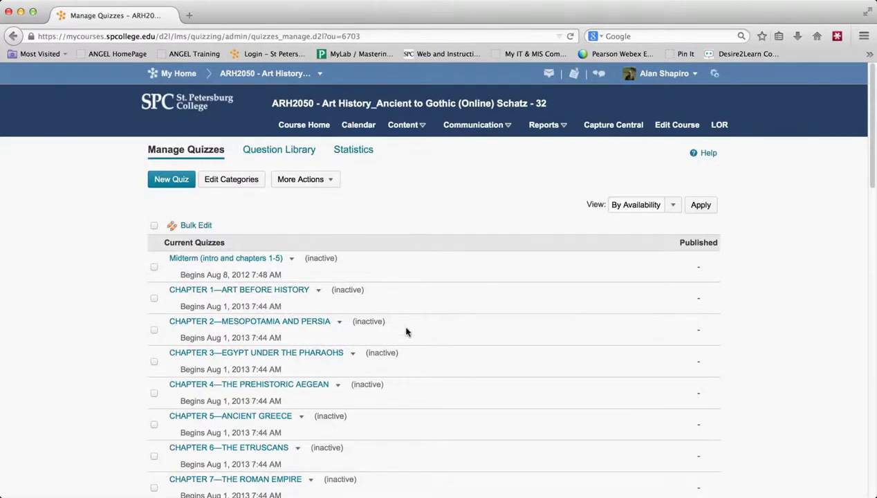
pyautogui.scroll(-5, 493, 391)
pyautogui.scroll(-14, 493, 392)
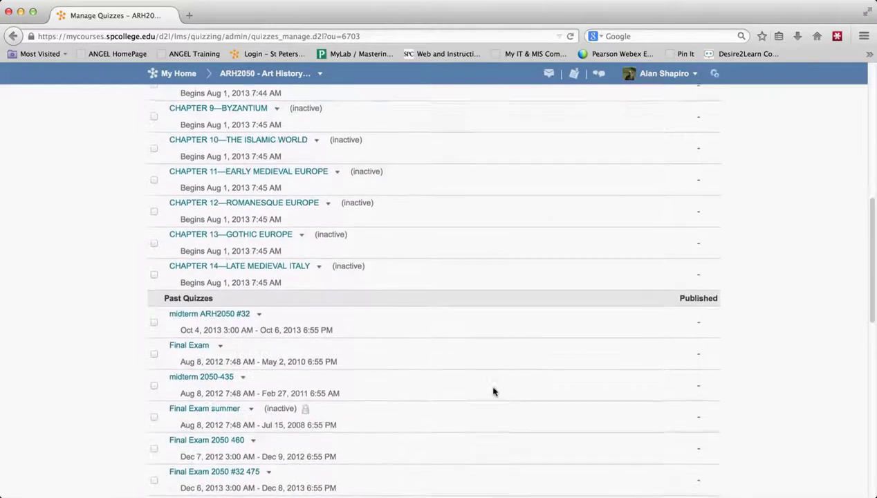
pyautogui.scroll(20, 494, 391)
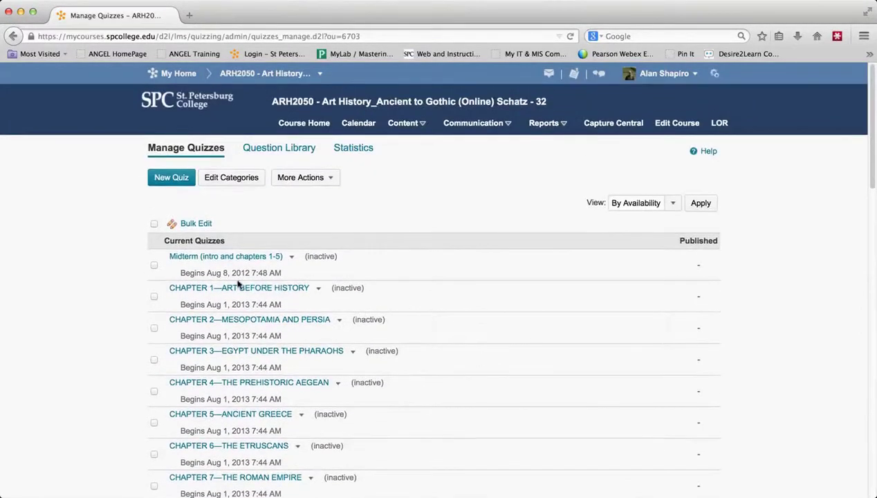
pyautogui.click(222, 288)
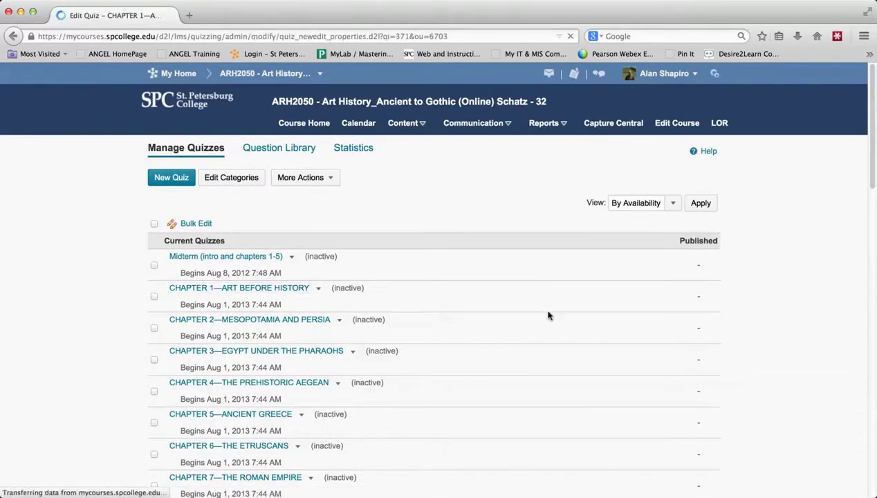
# - Review the Chapter 1 quiz questions, previewing the first multiple-choice question, then go to Add/Edit Questions
pyautogui.scroll(-10, 547, 316)
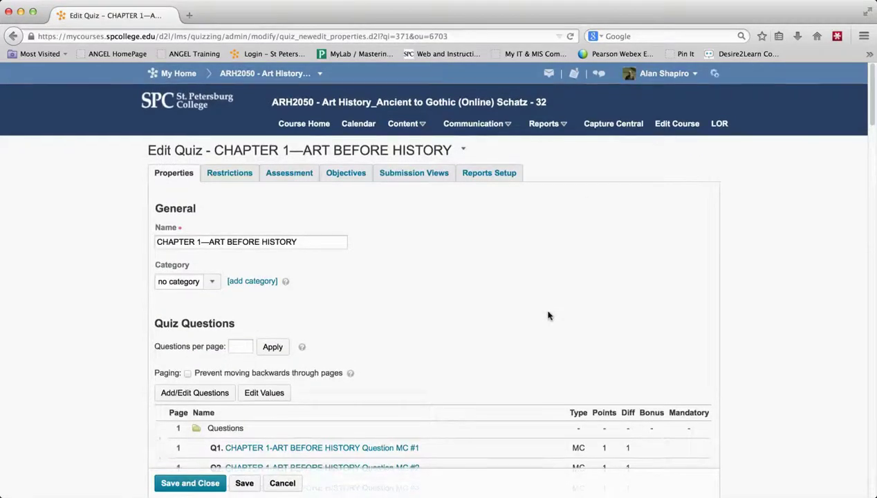
pyautogui.scroll(-10, 548, 315)
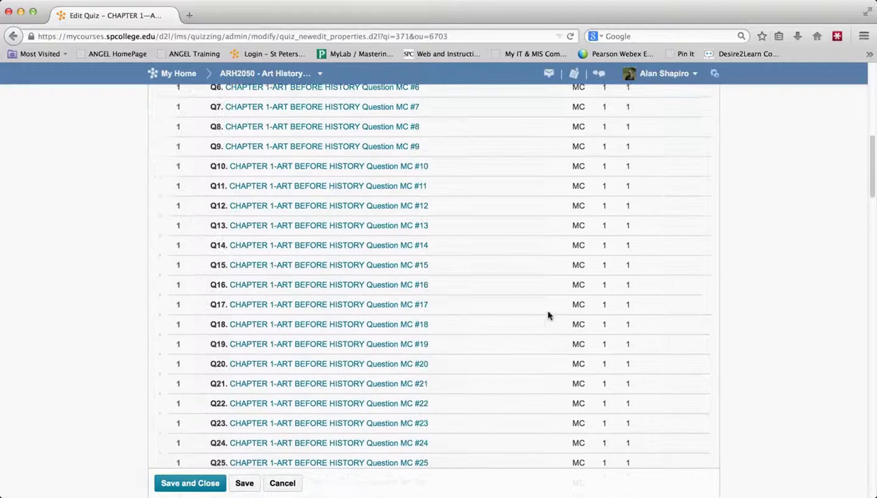
pyautogui.scroll(14, 548, 316)
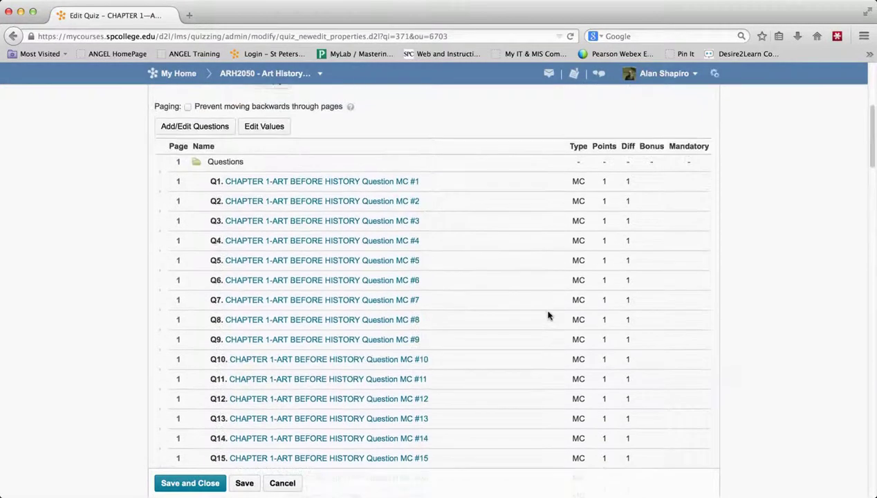
pyautogui.scroll(2, 548, 315)
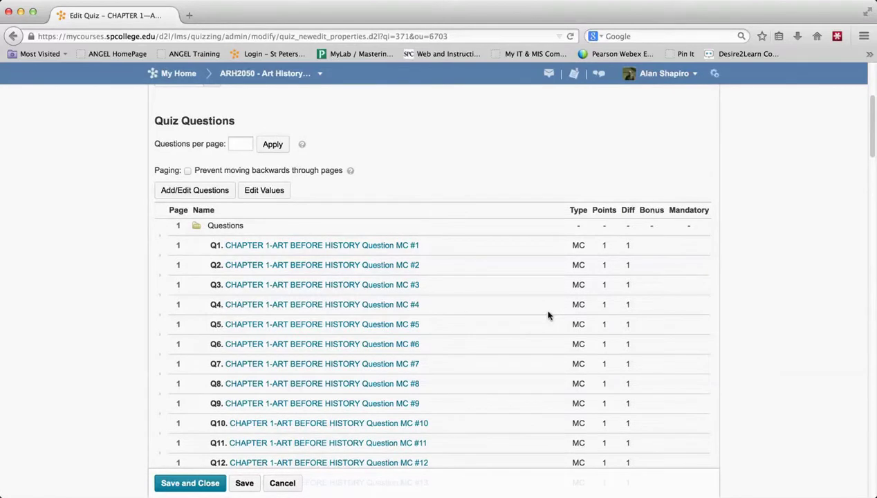
pyautogui.click(342, 248)
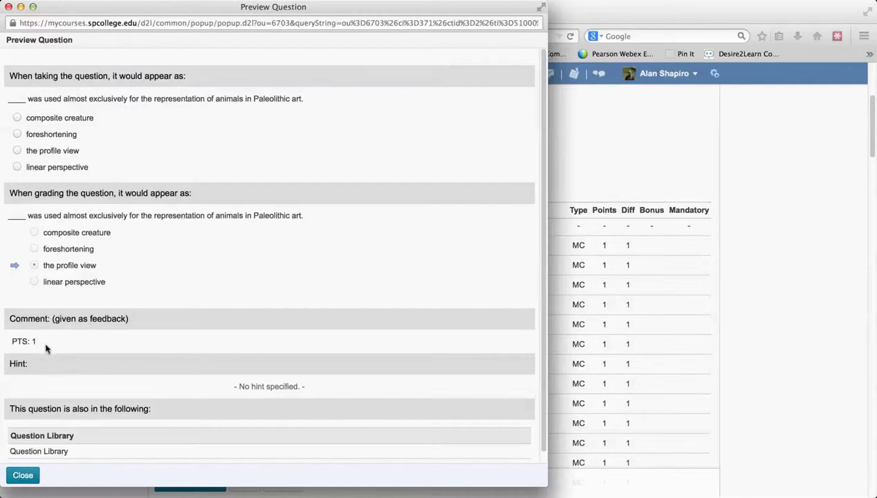
pyautogui.click(21, 476)
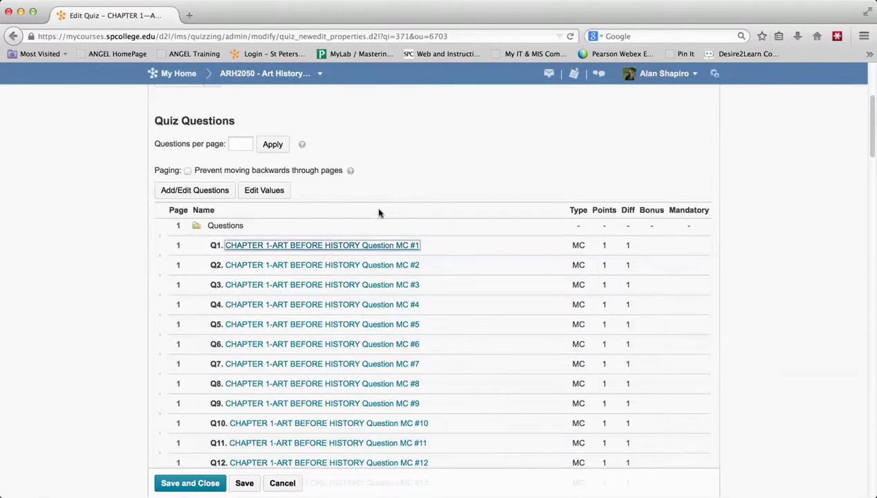
pyautogui.scroll(5, 281, 201)
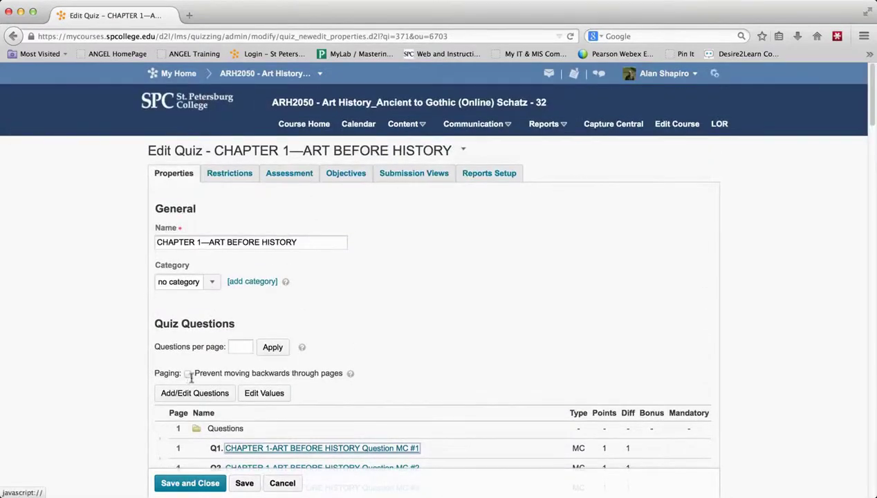
pyautogui.click(203, 394)
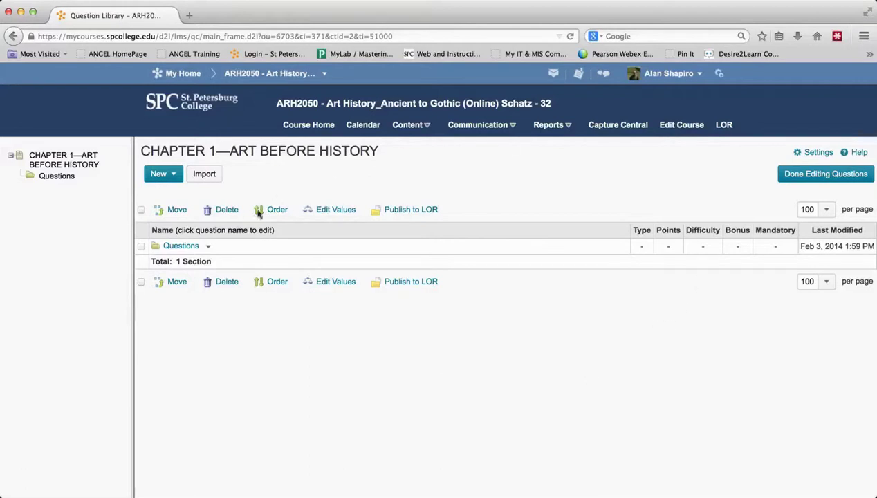
# - Open question MC #1 from the Questions section, look it over, and cancel without changes
pyautogui.click(181, 246)
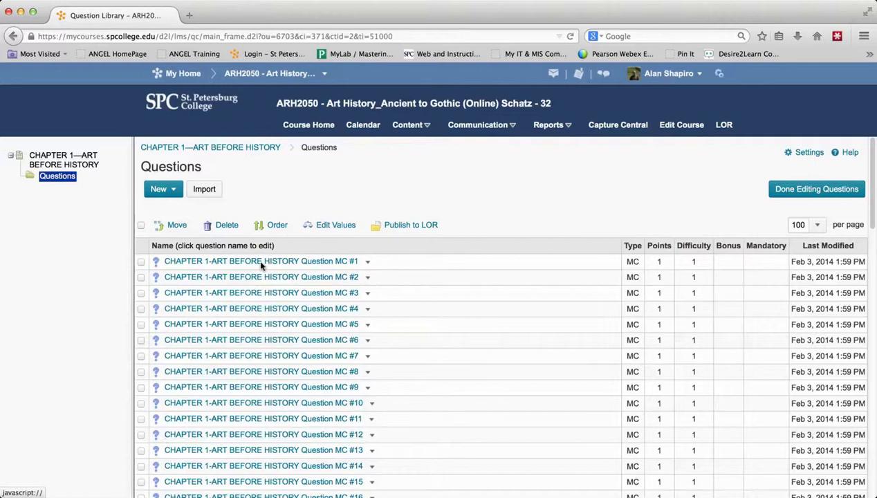
pyautogui.click(260, 266)
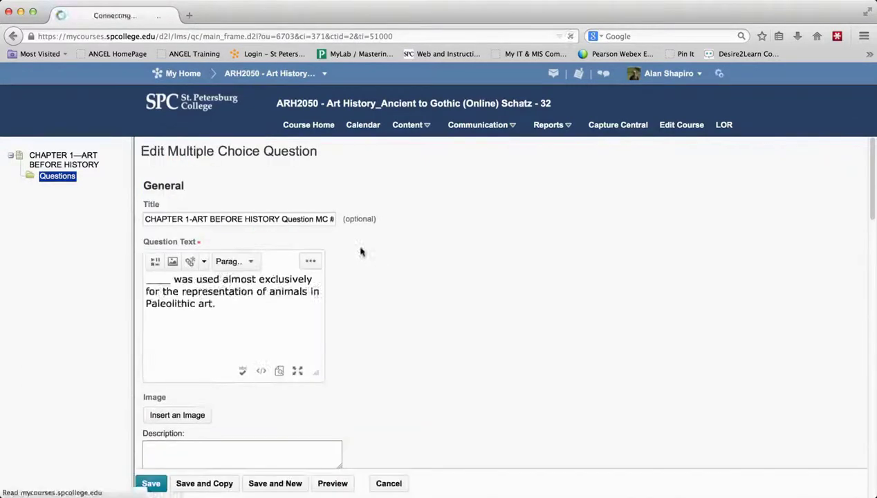
pyautogui.scroll(-4, 379, 326)
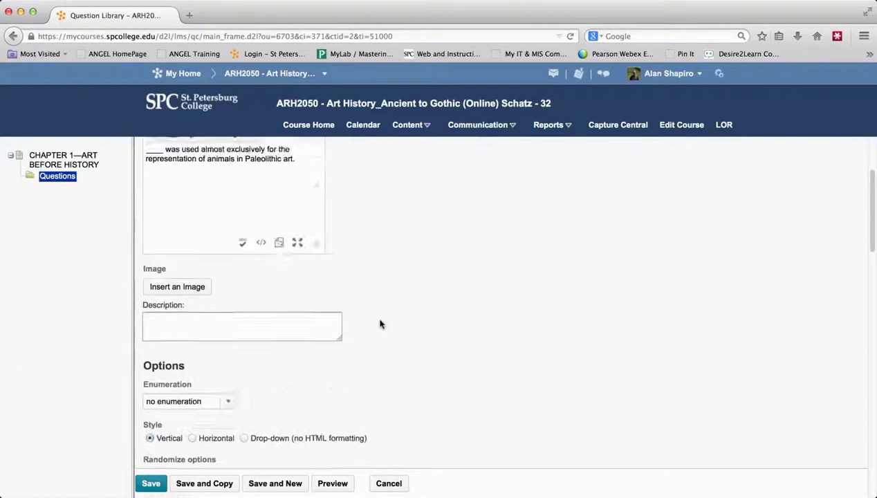
pyautogui.scroll(-5, 380, 325)
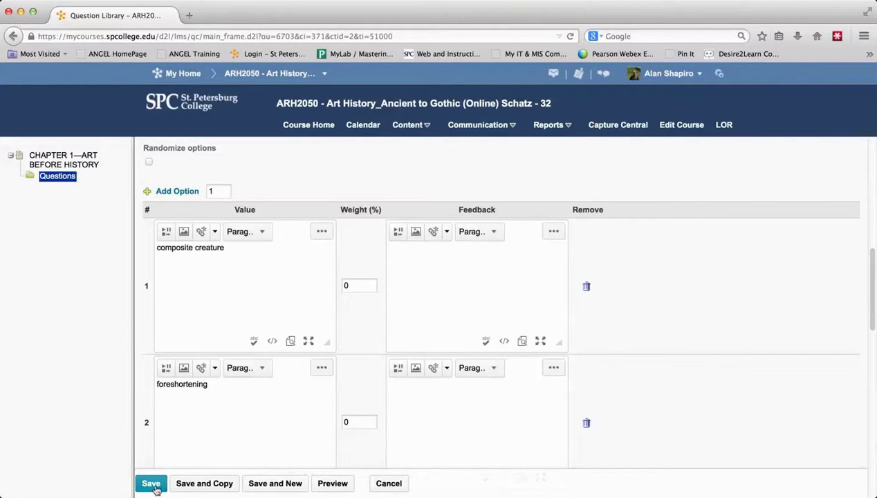
pyautogui.click(392, 488)
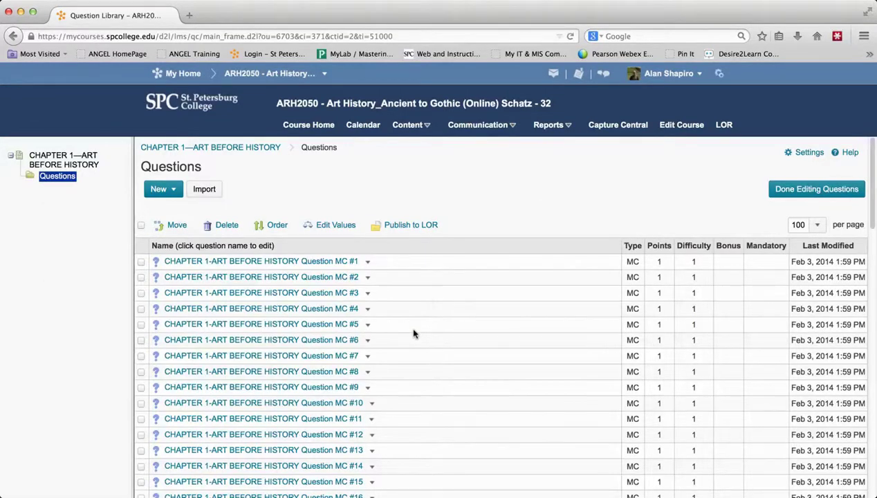
# - Switch to the MAC1105 College Algebra course's quizzes and open Midterm Review (78 Questions)
pyautogui.click(325, 74)
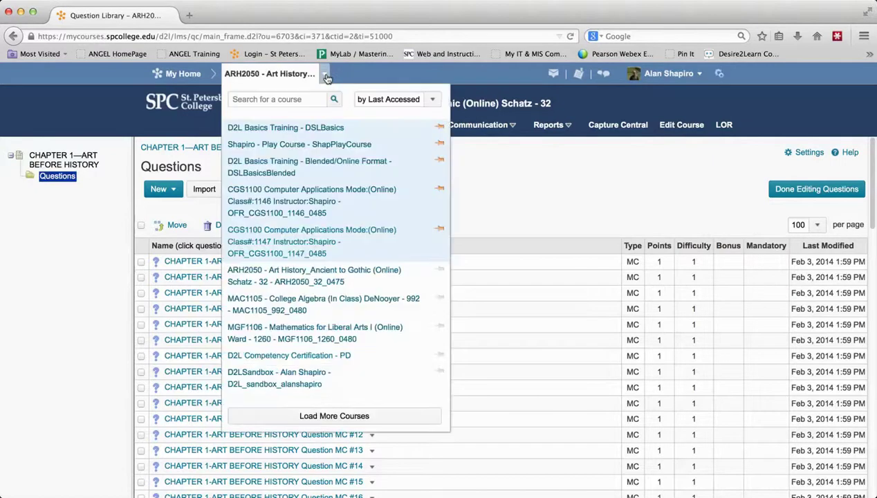
pyautogui.click(299, 306)
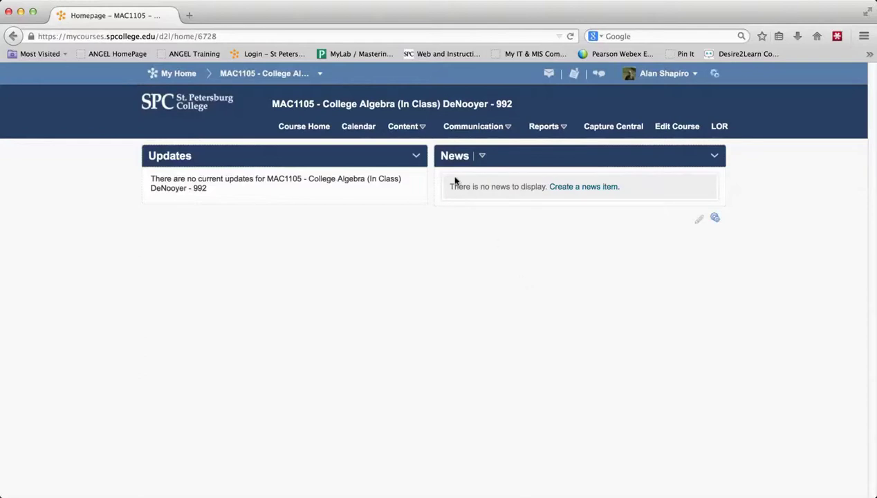
pyautogui.click(422, 128)
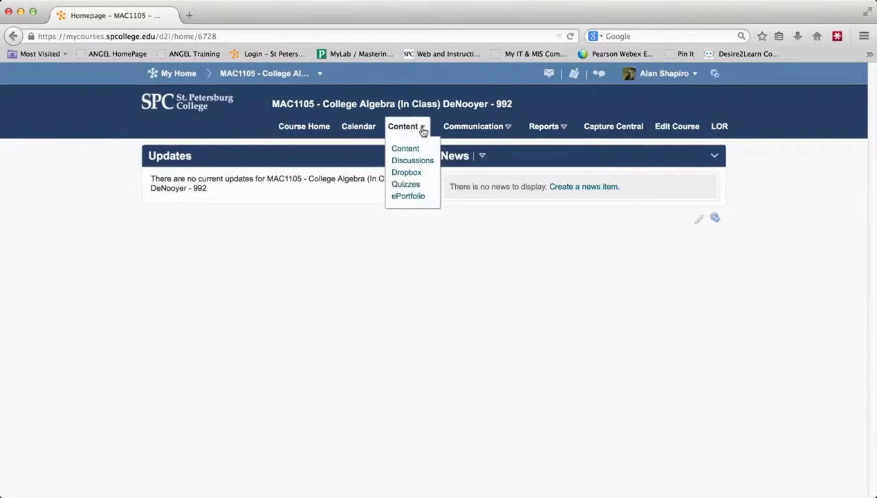
pyautogui.click(410, 185)
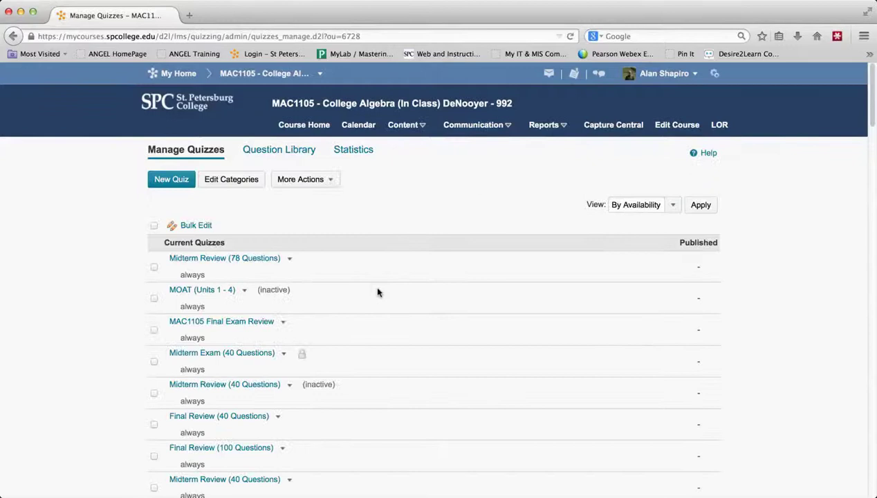
pyautogui.click(184, 258)
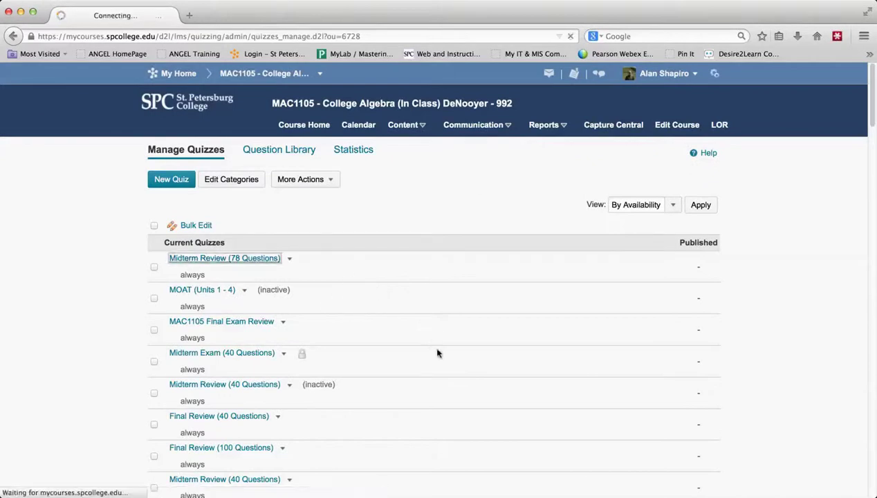
# - Scroll Midterm Review's quiz questions and open the random Section 1.1 - Graph equations section
pyautogui.scroll(-4, 438, 346)
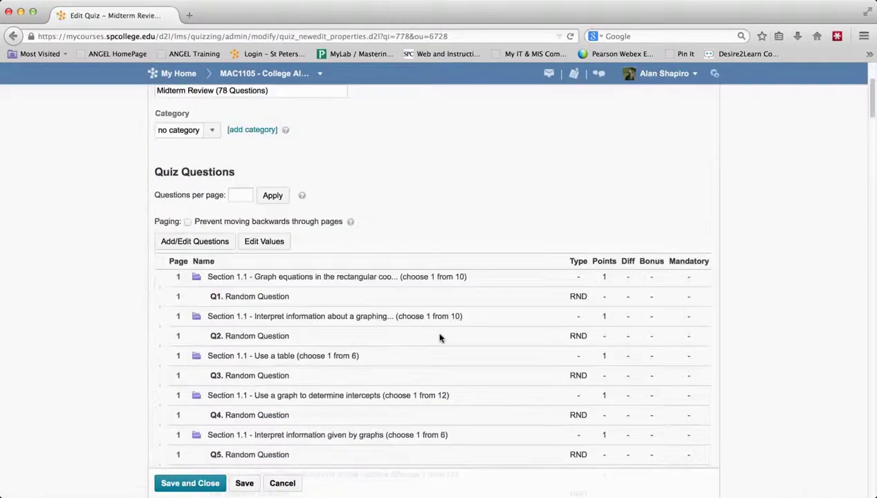
pyautogui.scroll(-3, 439, 338)
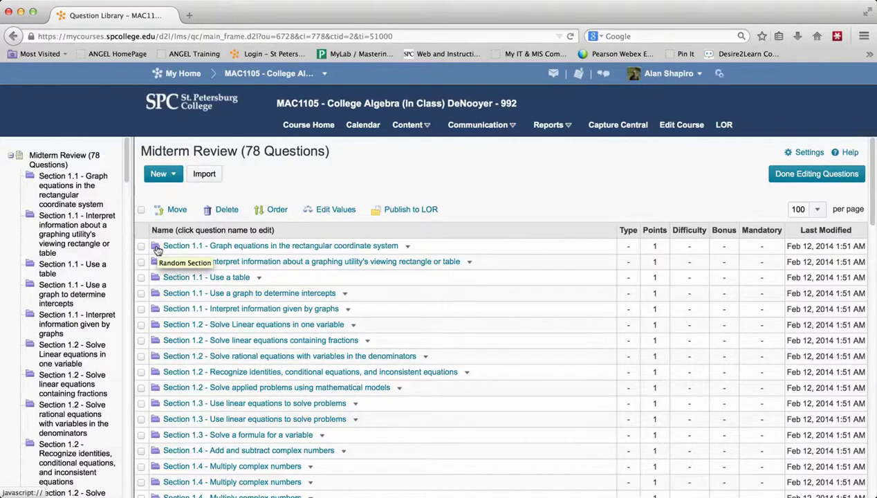
pyautogui.click(219, 247)
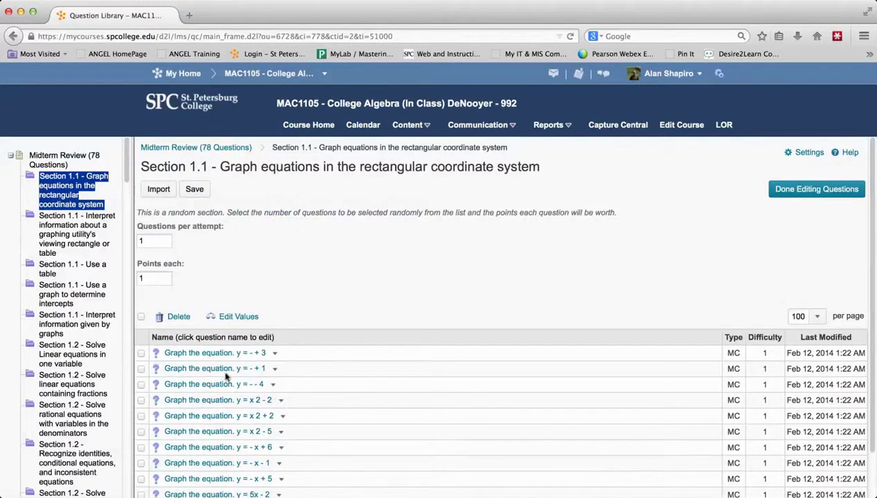
# - Change the first Section 1.1 question's equation from + 3 to - 3 (y = -|x| - 3) and save
pyautogui.scroll(-2, 231, 370)
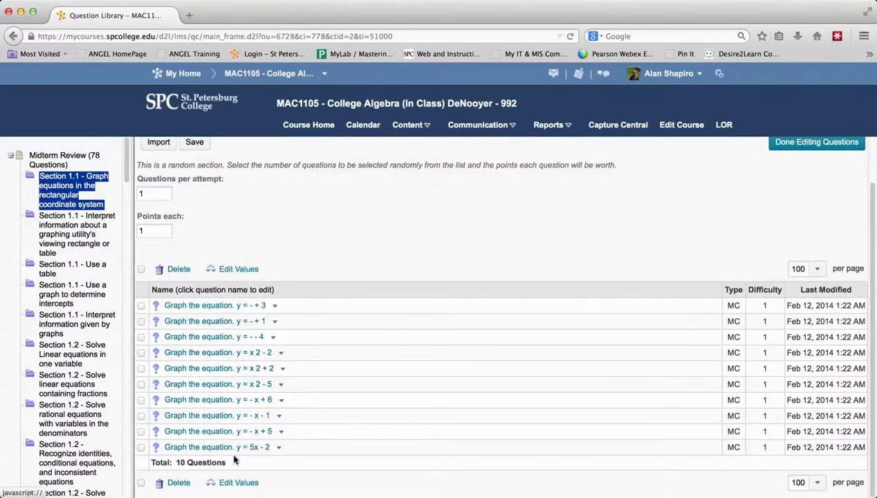
pyautogui.scroll(1, 222, 210)
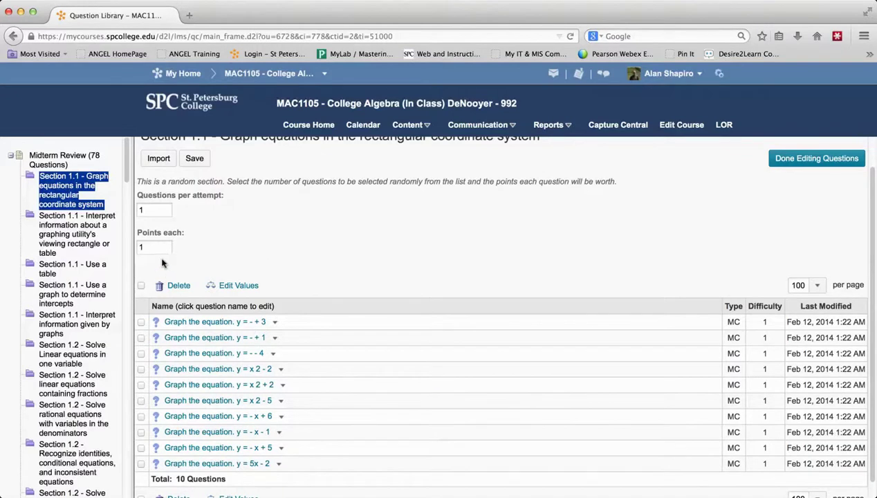
pyautogui.click(215, 323)
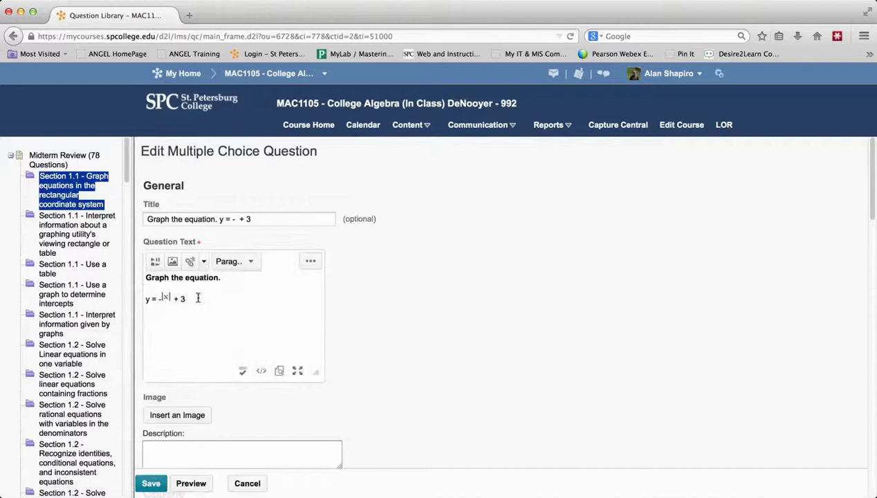
pyautogui.click(177, 299)
pyautogui.press('BackSpace')
pyautogui.write('-')
pyautogui.scroll(-1, 173, 443)
pyautogui.click(148, 482)
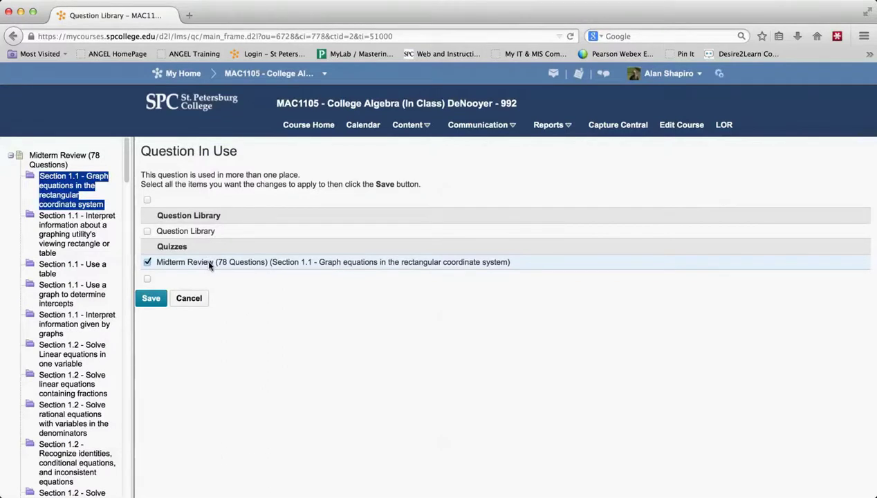
# - Save the edited question to both the question library and Midterm Review, then finish editing questions
pyautogui.click(147, 231)
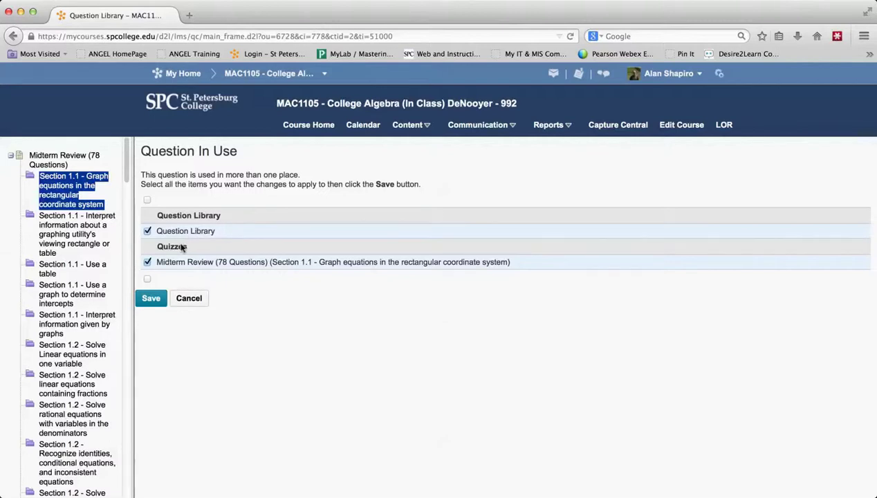
pyautogui.click(155, 302)
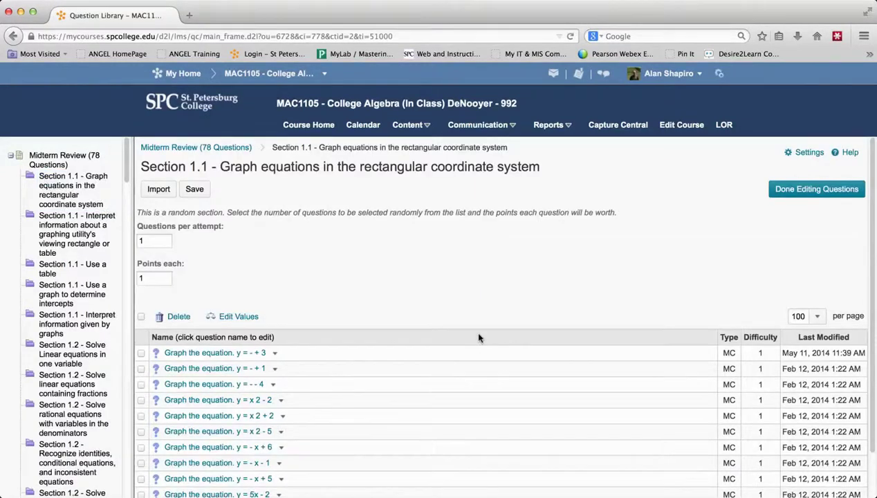
pyautogui.click(789, 183)
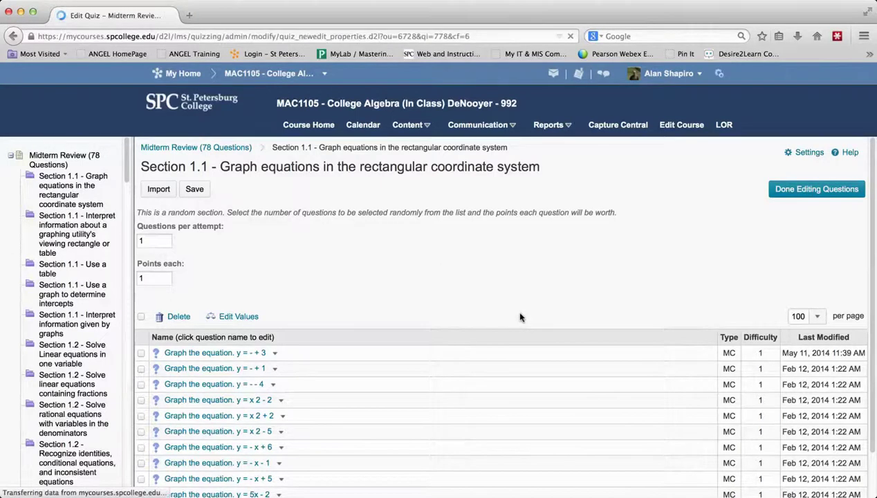
pyautogui.scroll(-3, 522, 318)
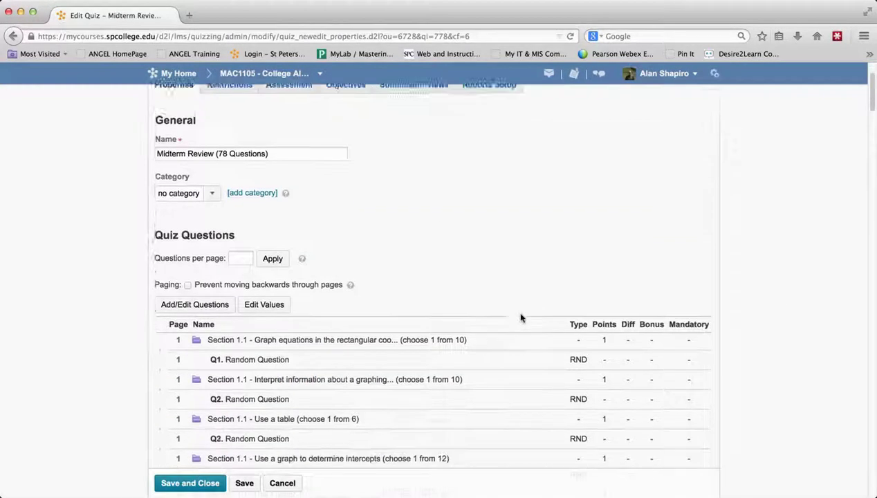